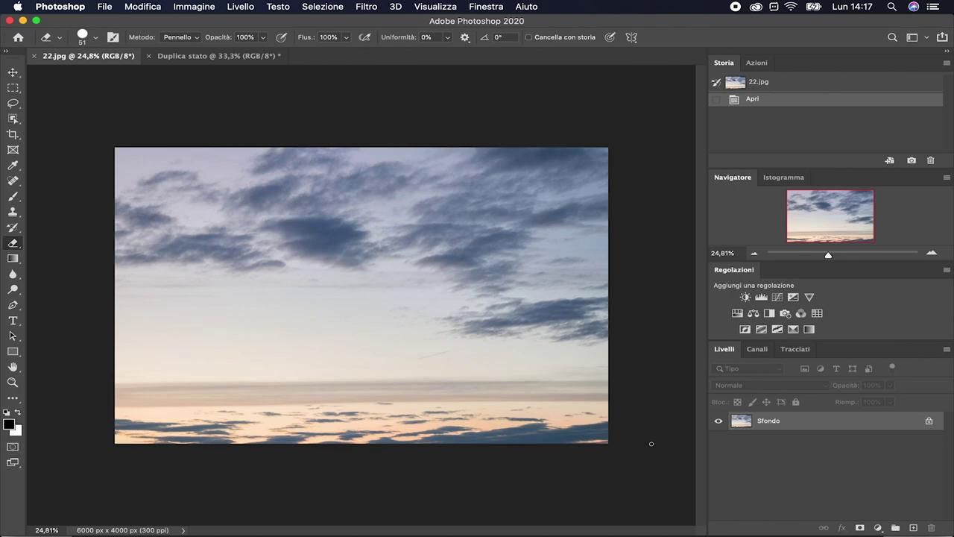
Switch between the dome photo and the sunset sky photo 22.jpg, ending on the sky.
key(ctrl+Tab)
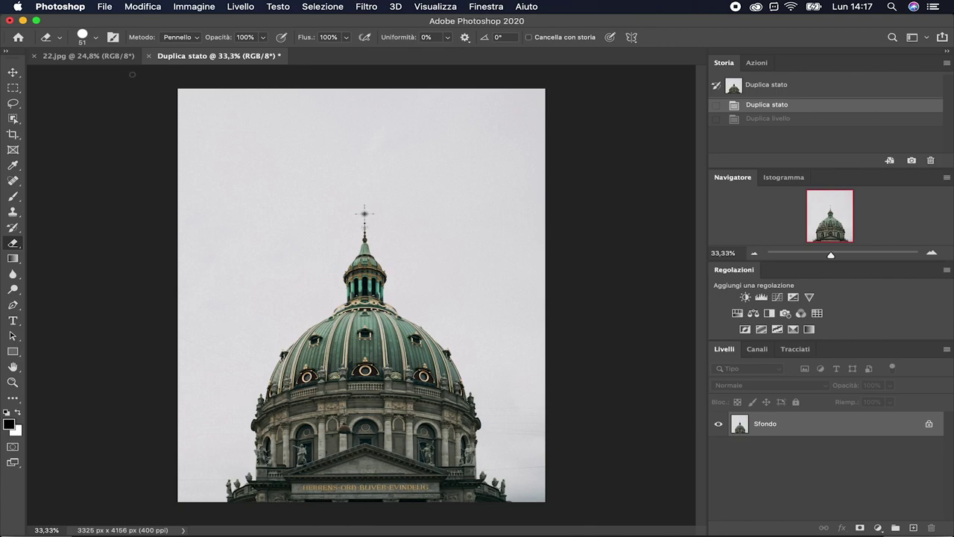
click(95, 58)
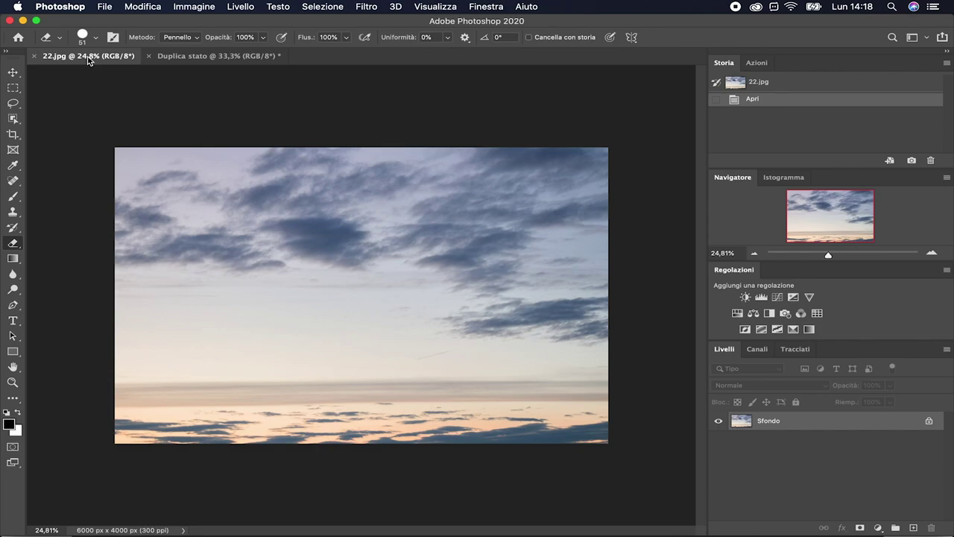
click(223, 58)
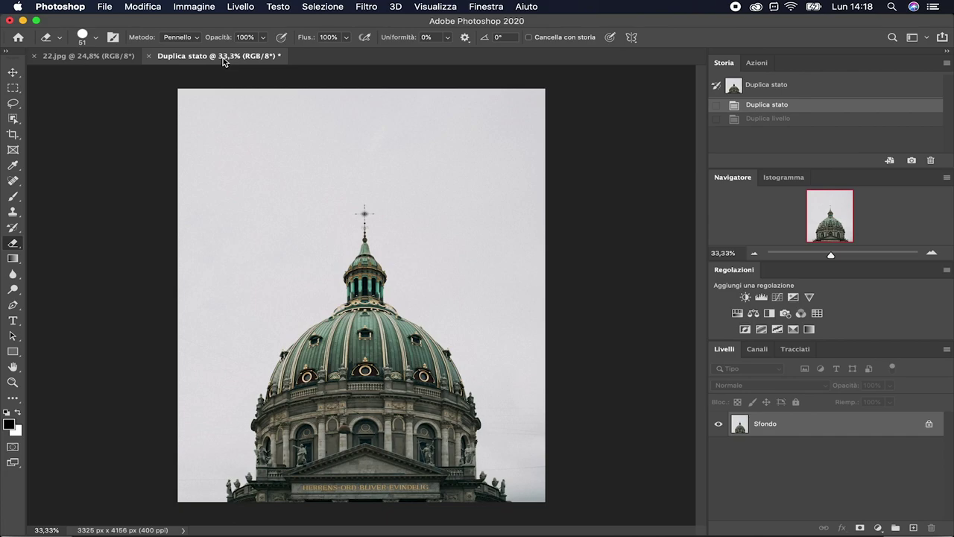
click(109, 58)
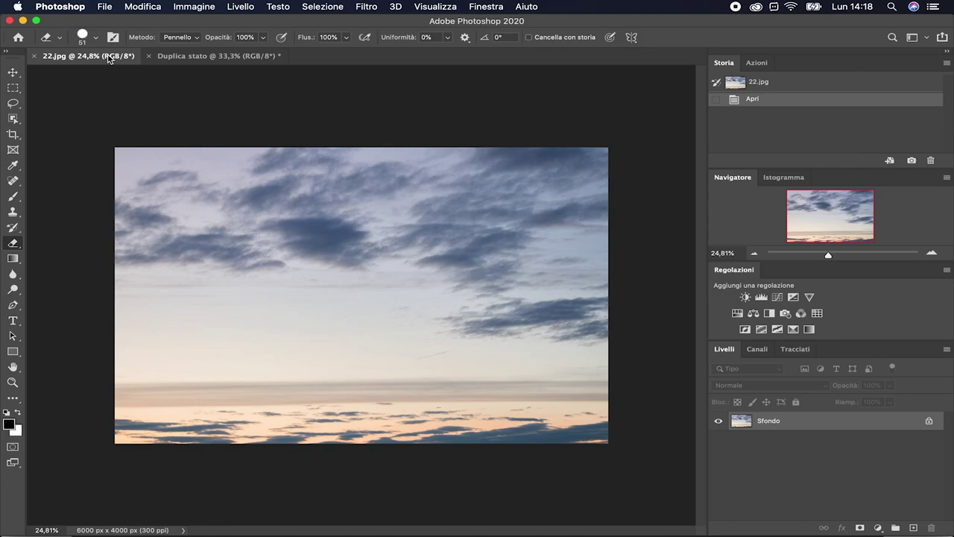
Duplicate the sky layer into the Duplica stato document.
click(240, 6)
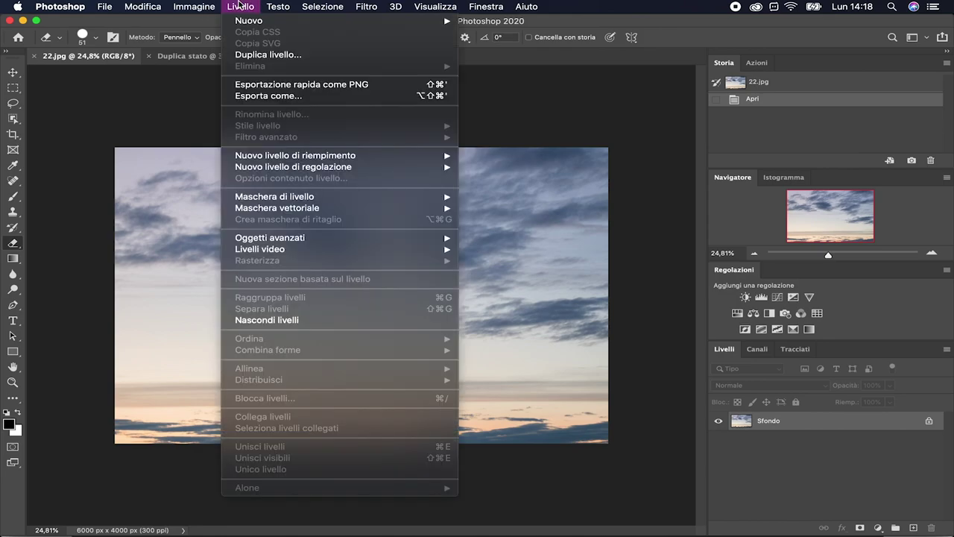
click(254, 55)
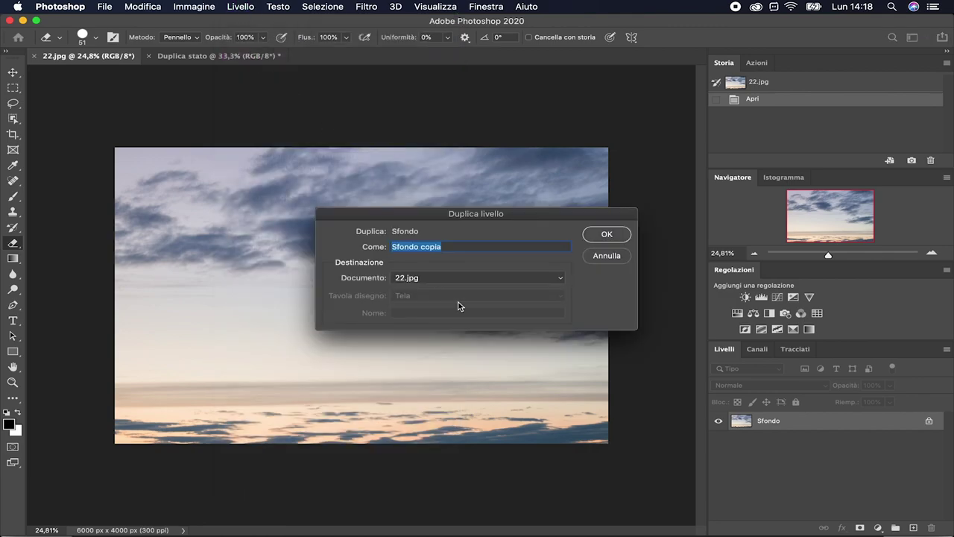
click(434, 276)
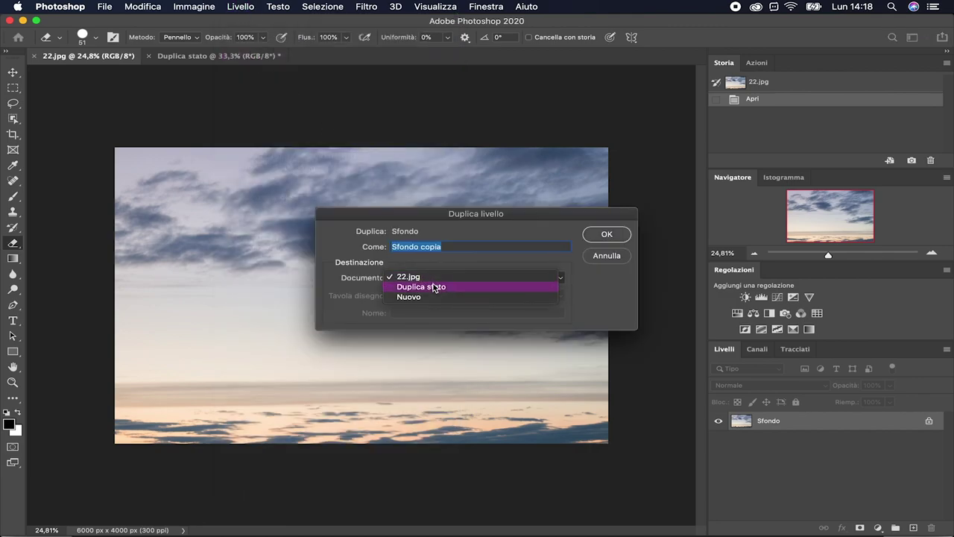
click(436, 287)
click(605, 234)
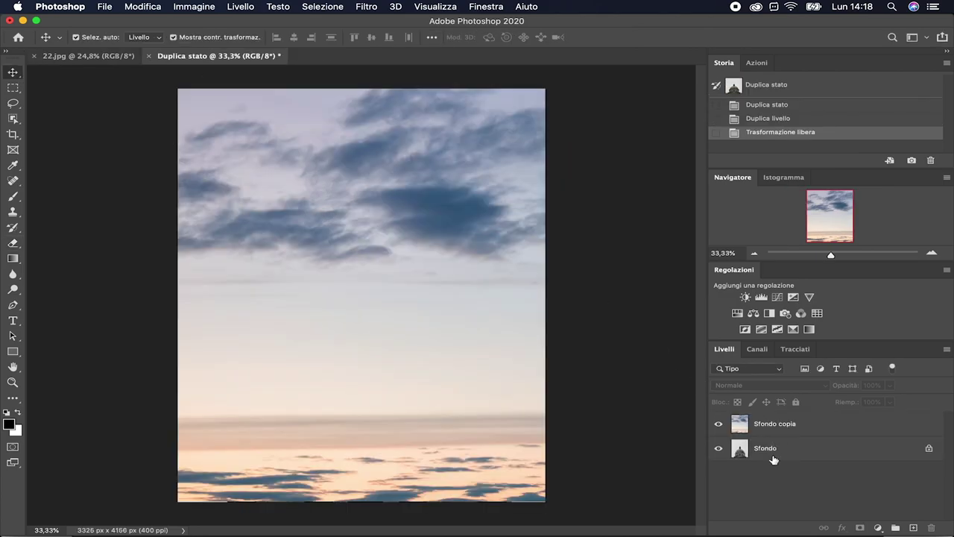
Toggle Sfondo copia's visibility to check the dome beneath, then select the layer.
click(718, 425)
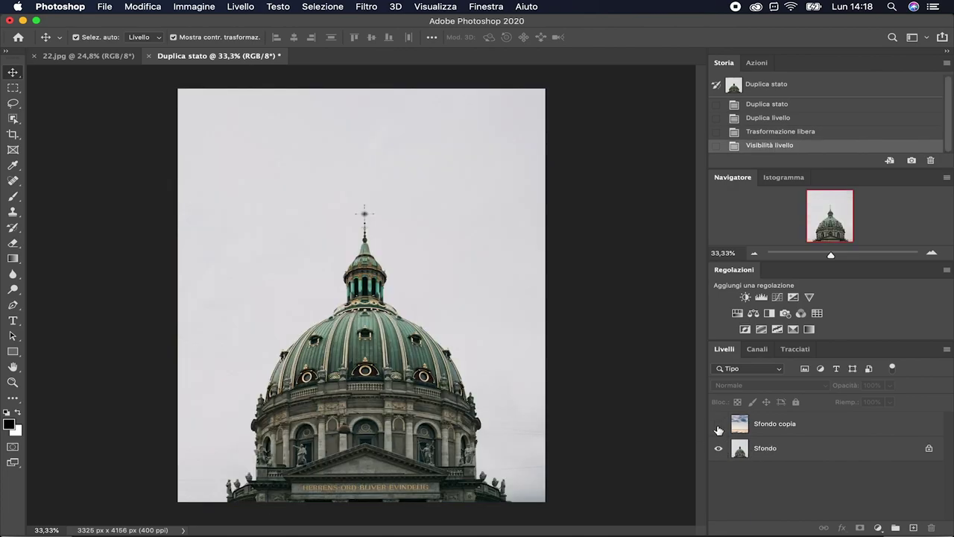
click(719, 425)
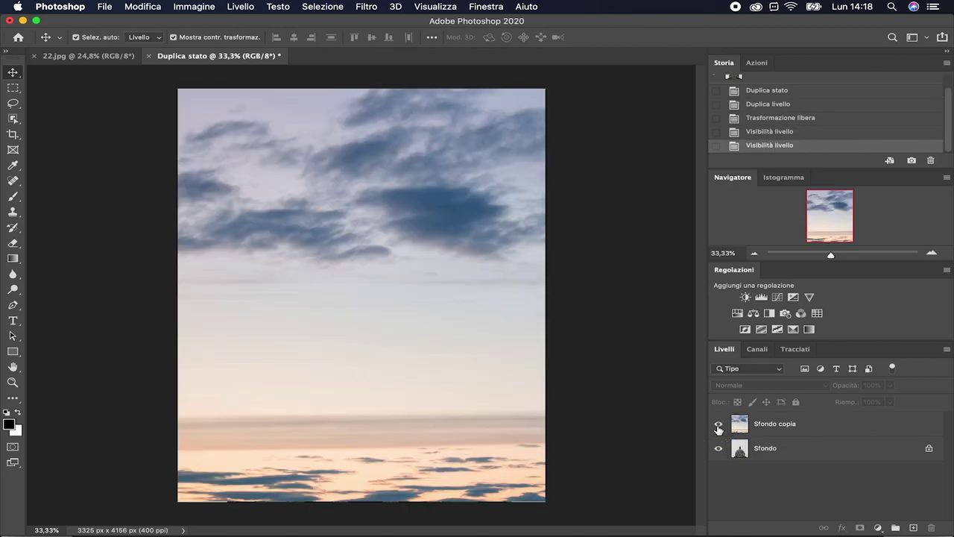
click(766, 432)
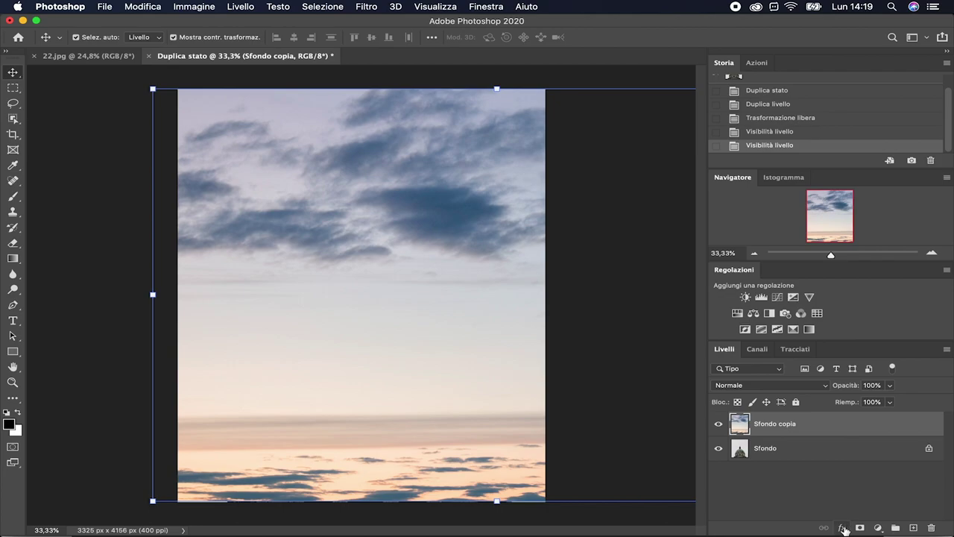
Set Sfondo copia's Fondi se to Blu, splitting the underlying-layer black slider to 184/225.
click(844, 528)
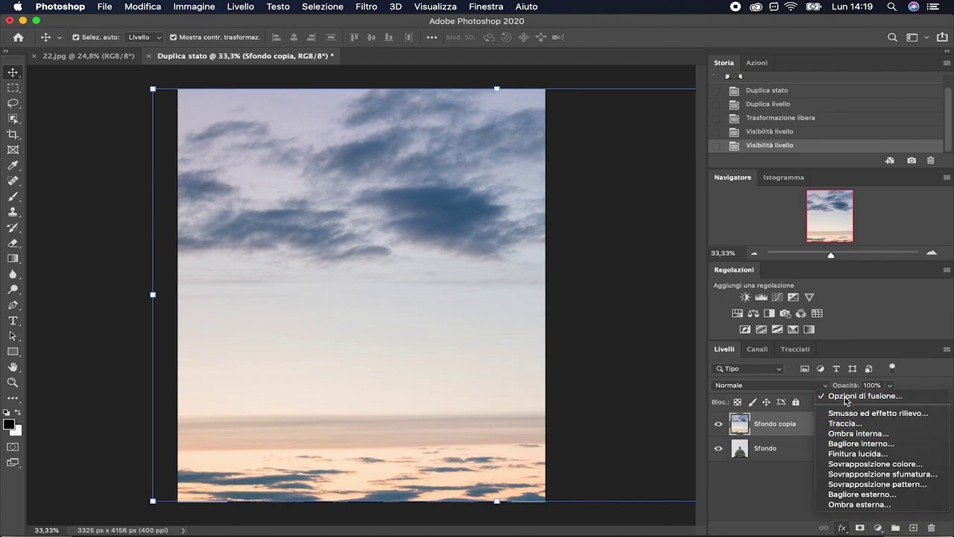
click(846, 398)
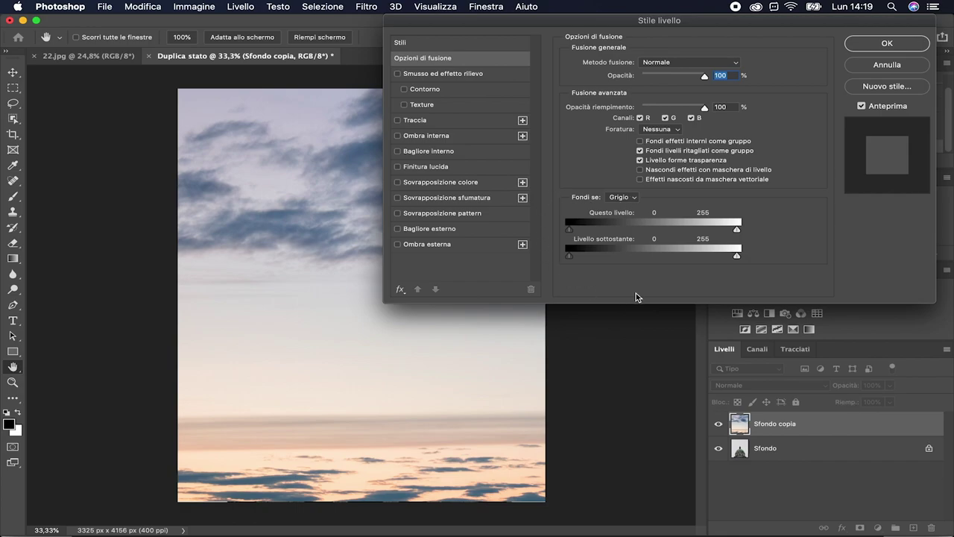
click(635, 199)
click(626, 223)
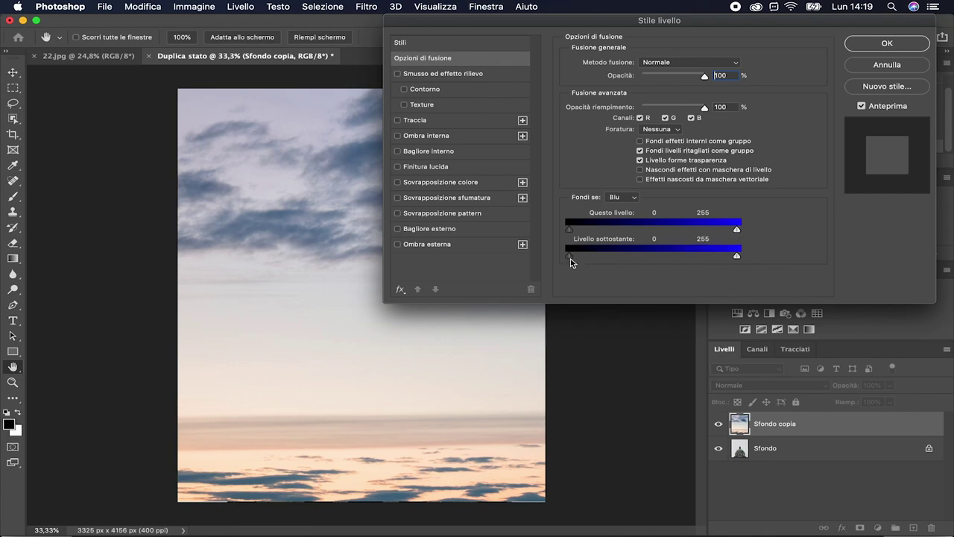
drag(570, 257, 691, 259)
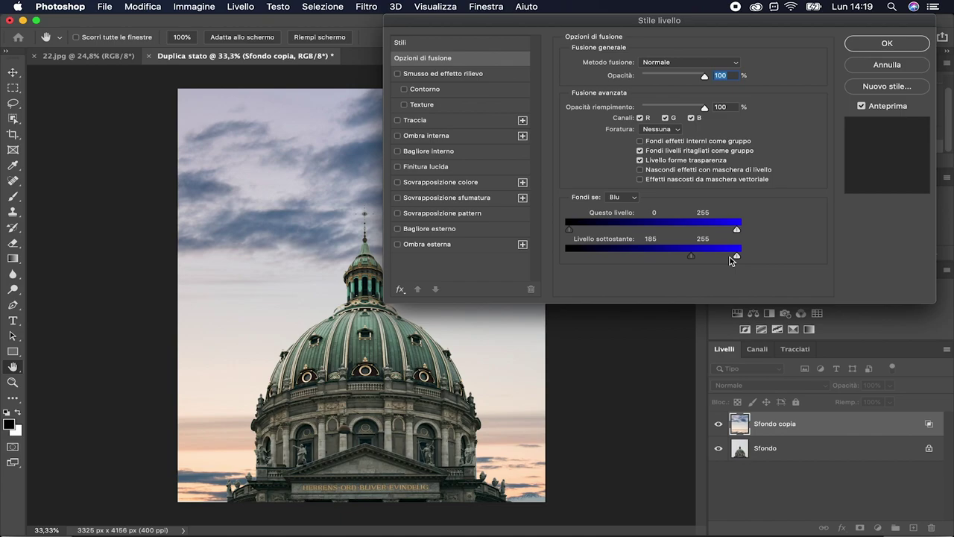
drag(691, 257, 714, 261)
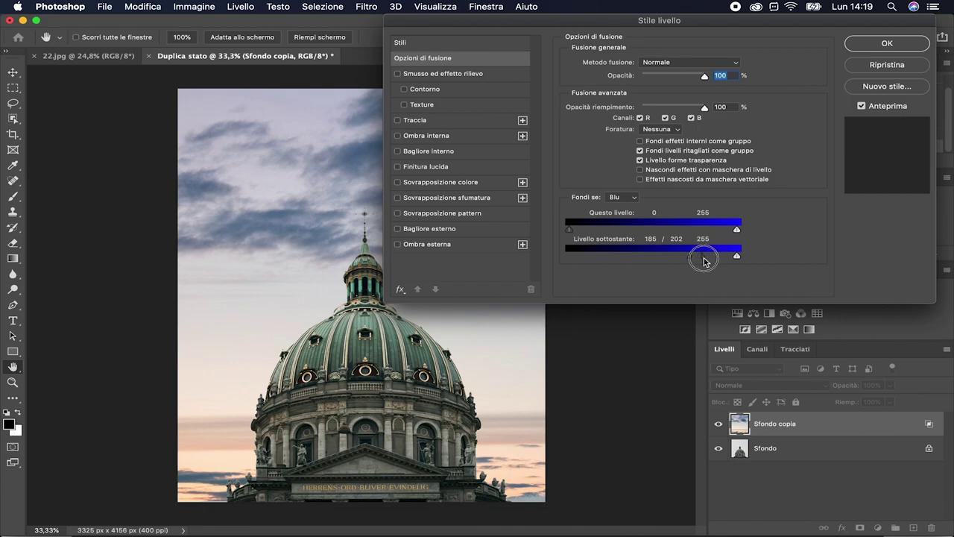
drag(714, 261, 719, 260)
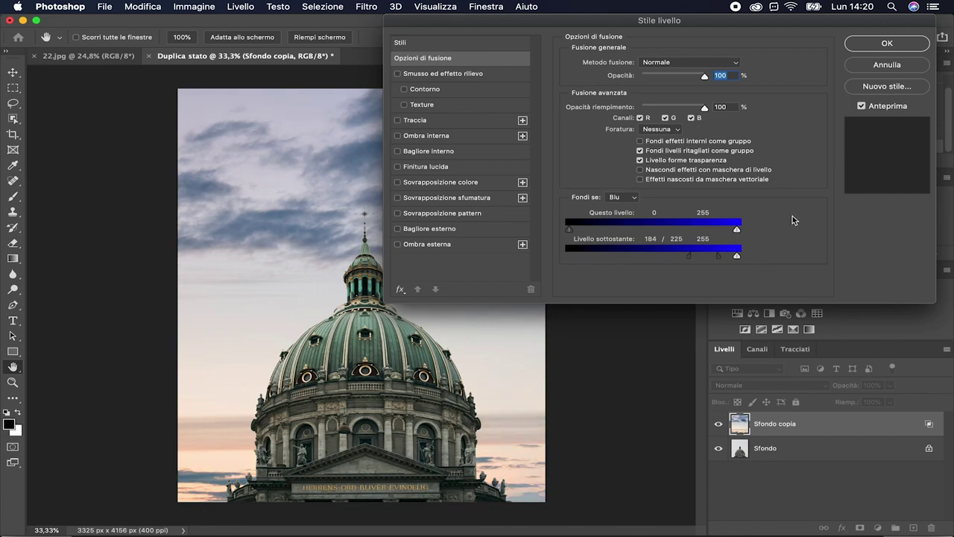
click(878, 46)
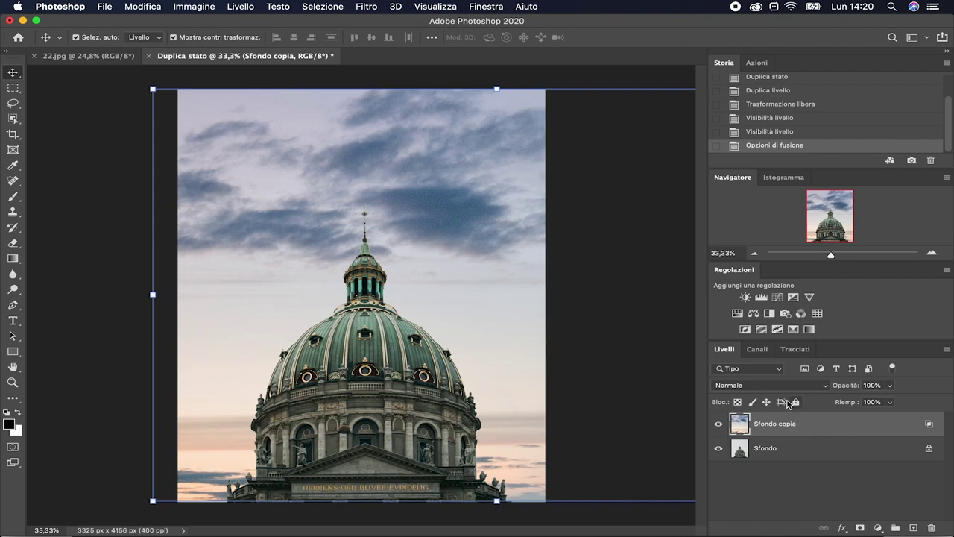
Set Sfondo copia to Moltiplica blend mode at 88% opacity, then deselect it.
click(778, 386)
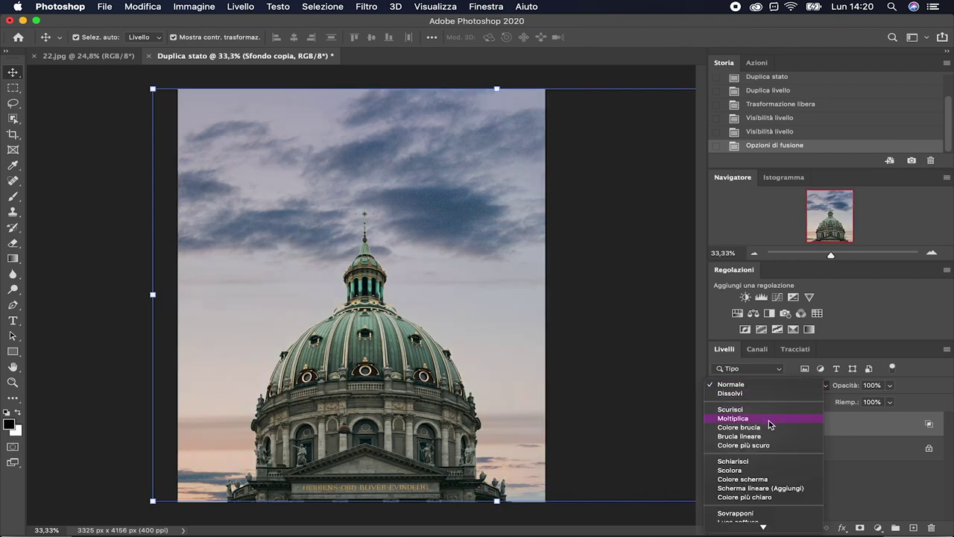
click(771, 419)
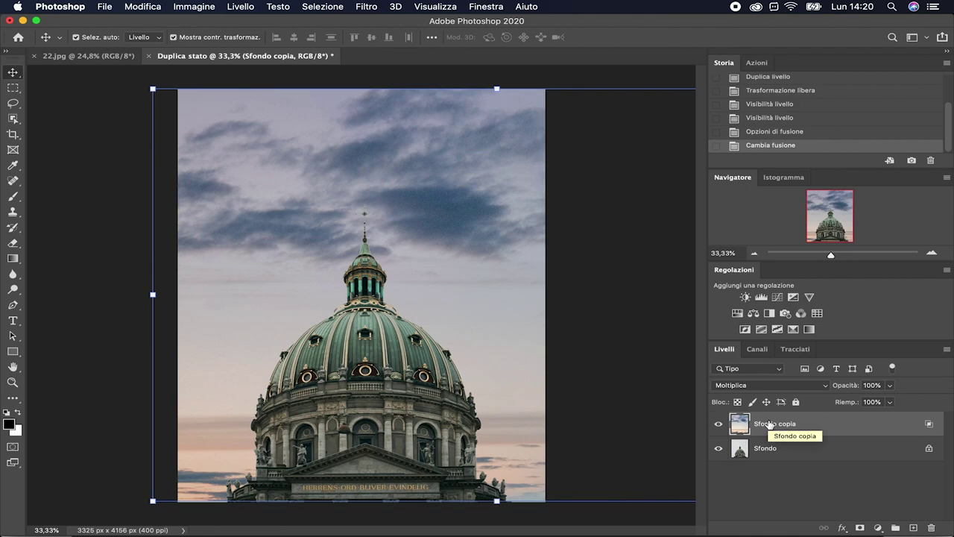
click(890, 385)
drag(887, 402, 884, 403)
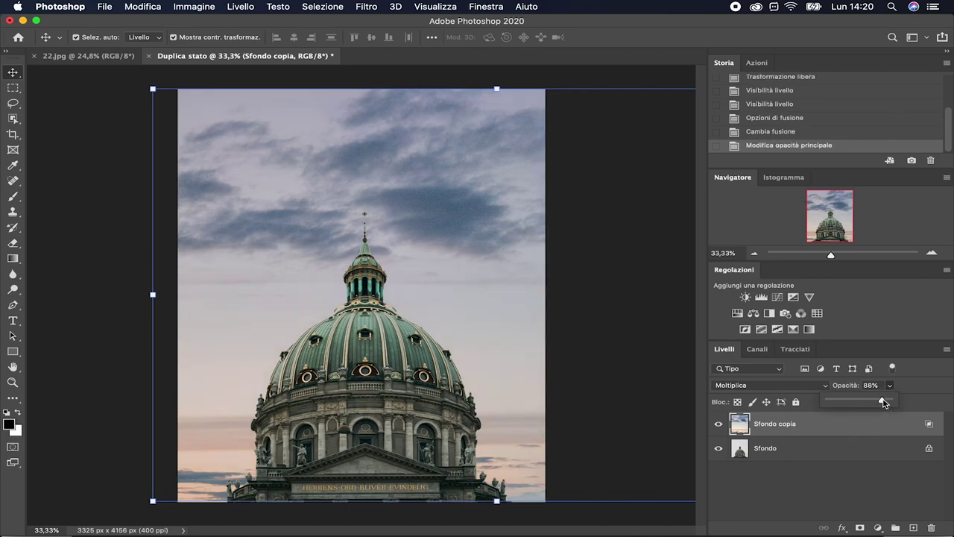
click(822, 481)
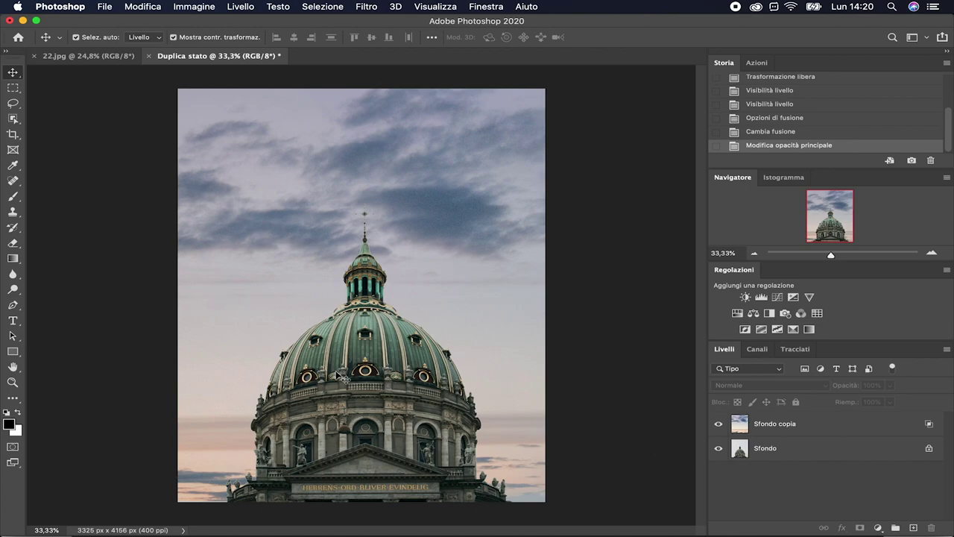
scroll(342, 376, up, 3)
scroll(343, 376, up, 3)
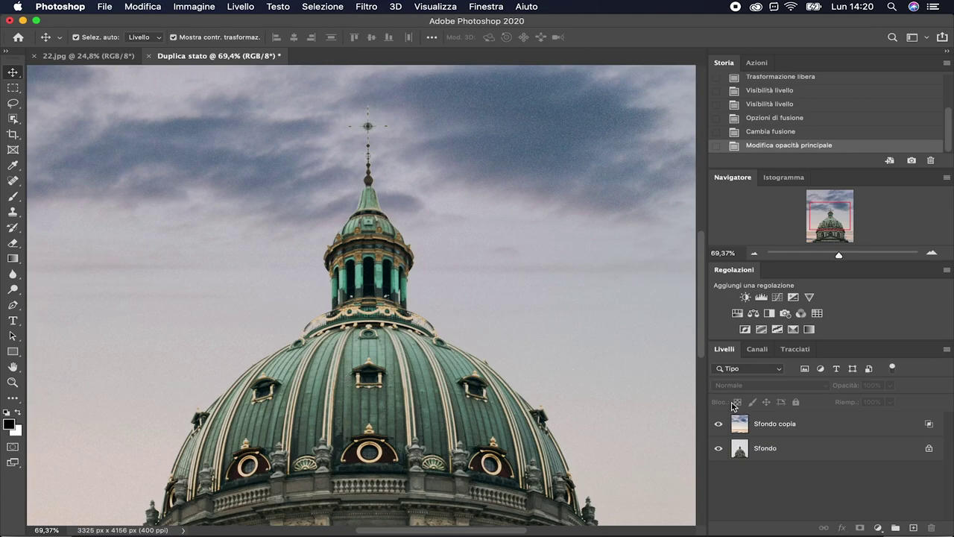
Erase the Sfondo copia sky over the dome with the Gomma tool, then fit the image to view.
click(802, 432)
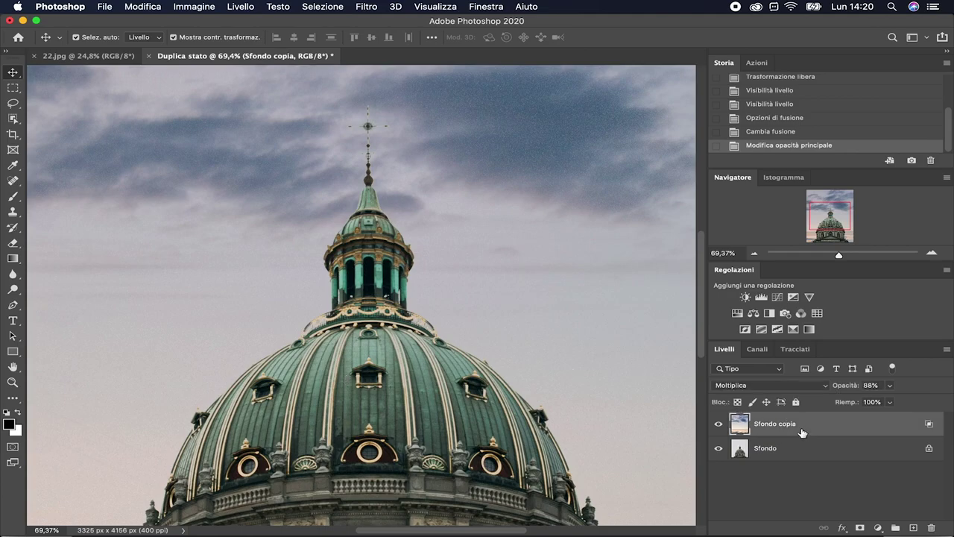
click(9, 246)
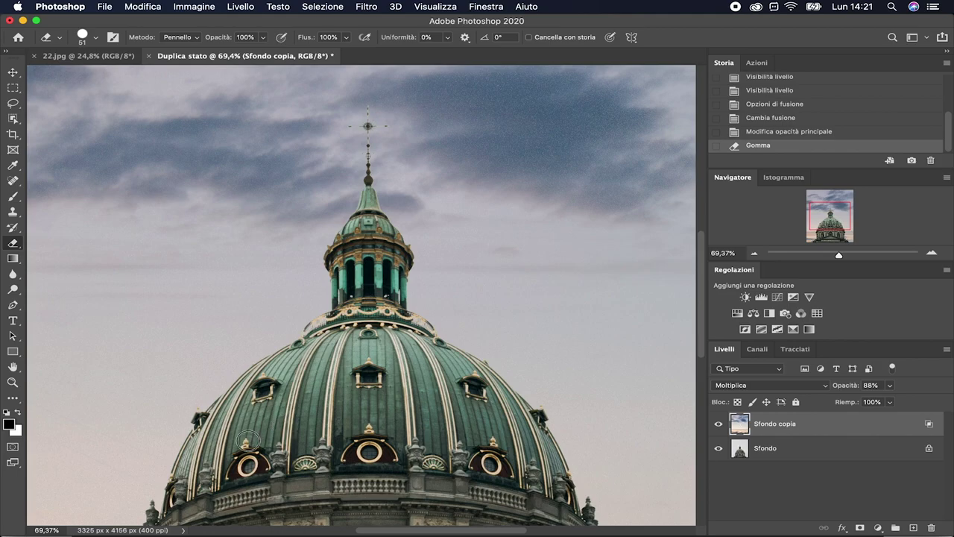
mouse_move(248, 442)
mouse_down()
mouse_move(231, 448)
mouse_move(223, 466)
mouse_up()
key(super+0)
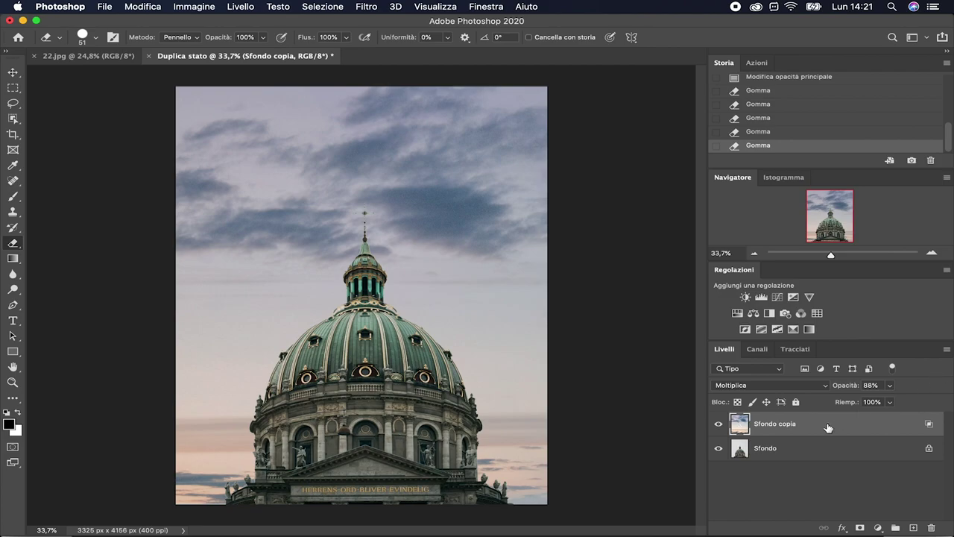
Raise the image saturation by +25 with Tonalità/saturazione.
click(190, 7)
mouse_move(205, 39)
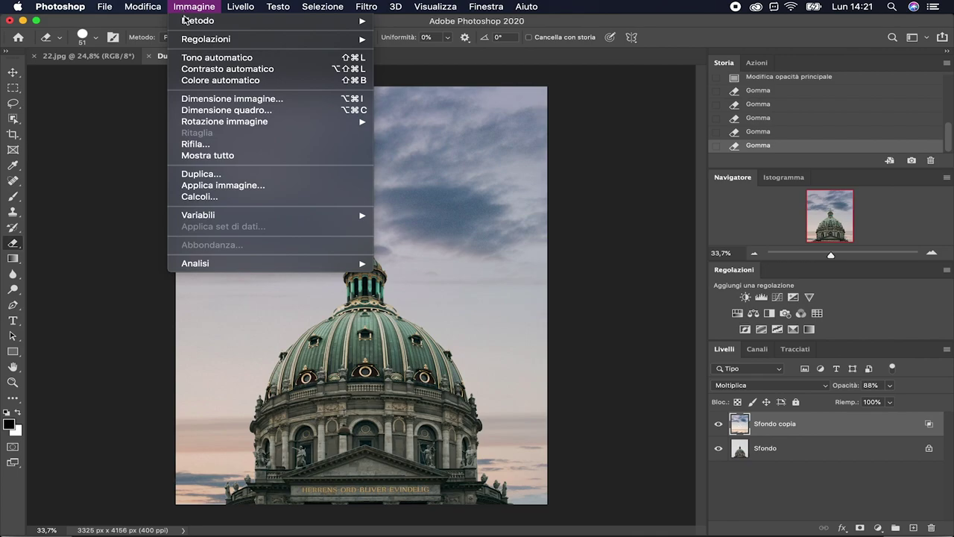
click(453, 103)
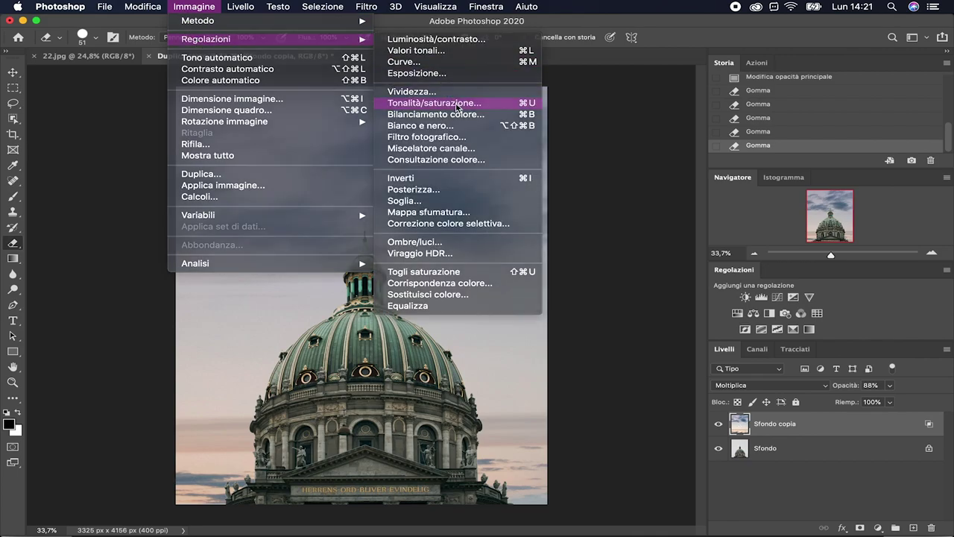
drag(724, 224, 749, 224)
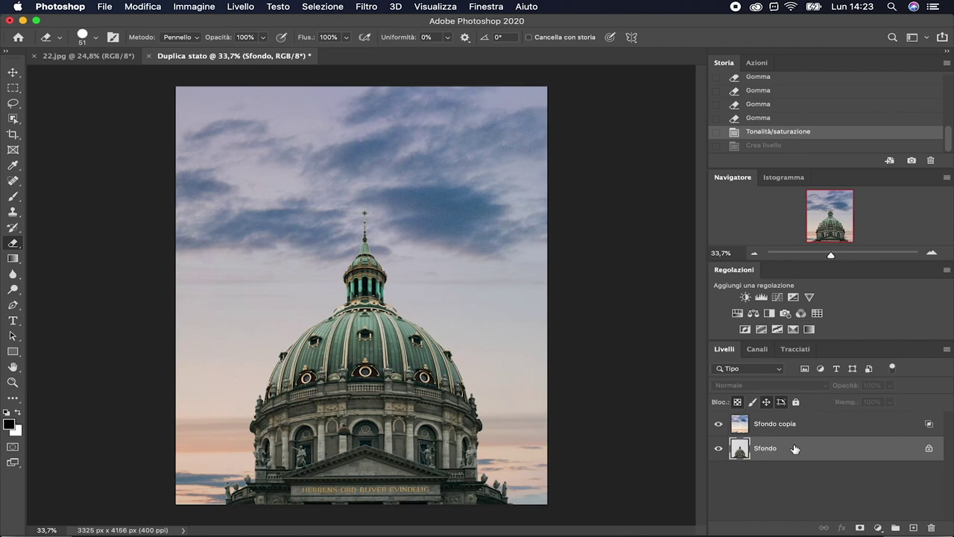
Brighten the Sfondo layer to Luminosità 26 with Luminosità/contrasto.
click(202, 9)
mouse_move(206, 39)
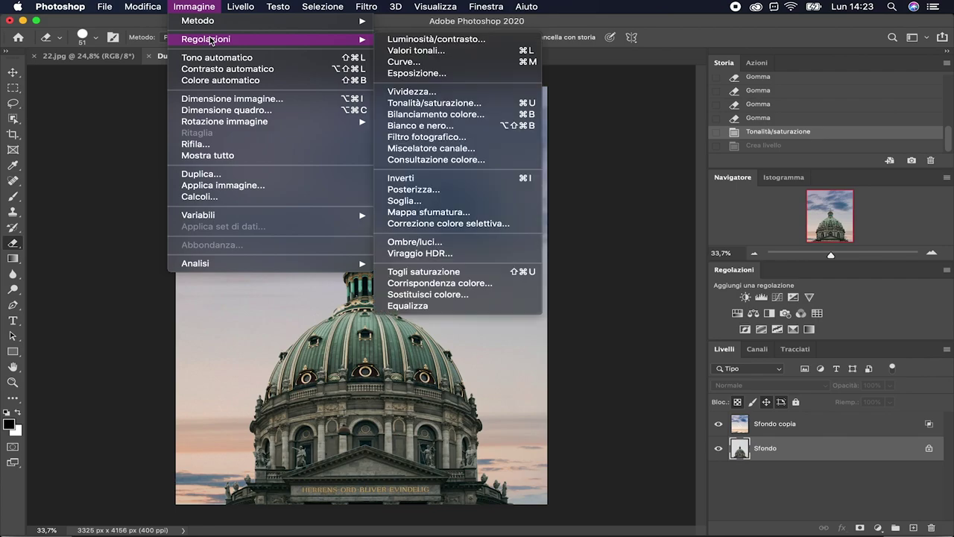
click(424, 41)
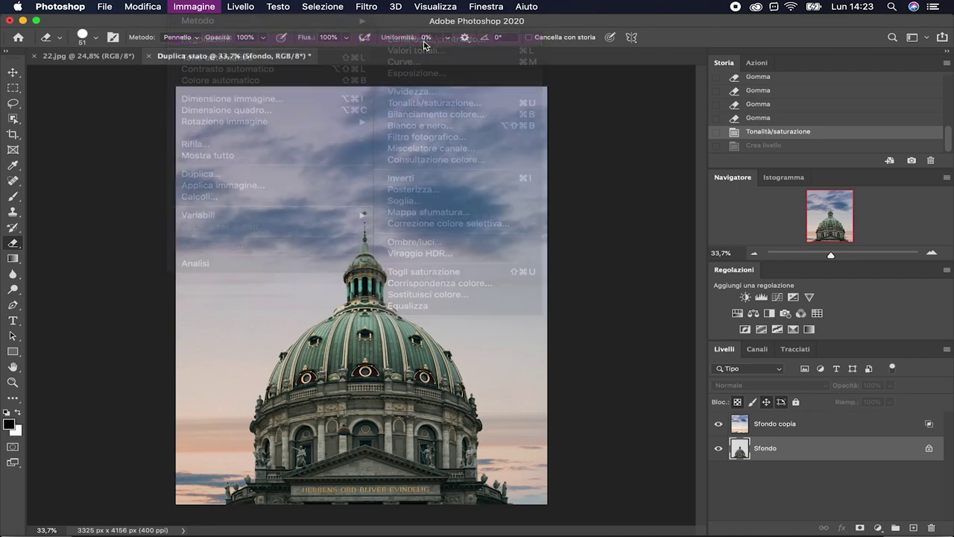
drag(440, 180, 452, 182)
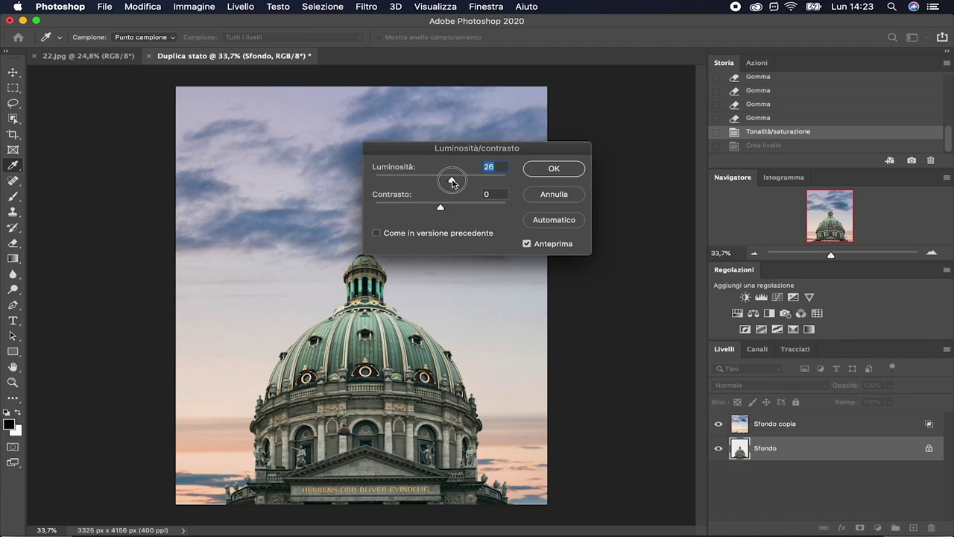
click(559, 166)
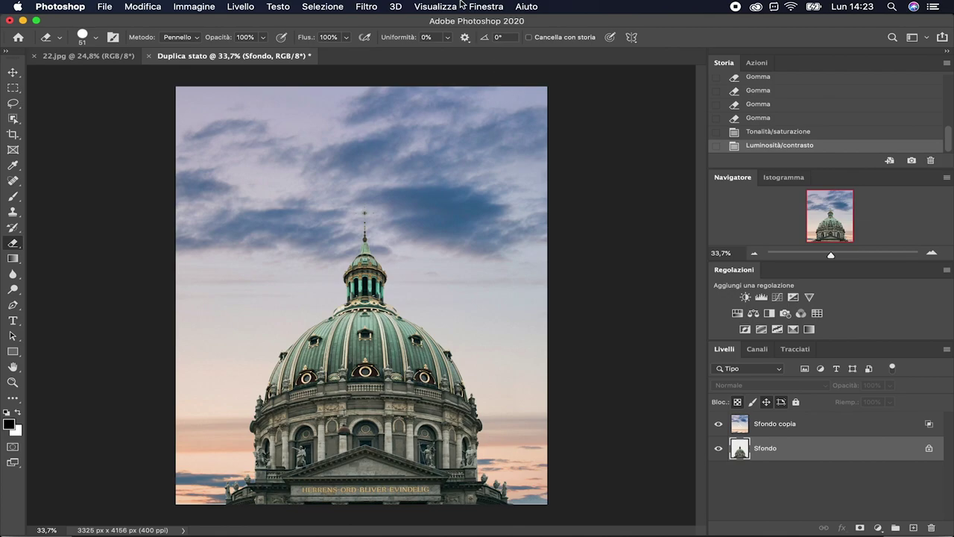
Merge sky and dome into one Sfondo layer with Livello > Unico livello.
click(246, 8)
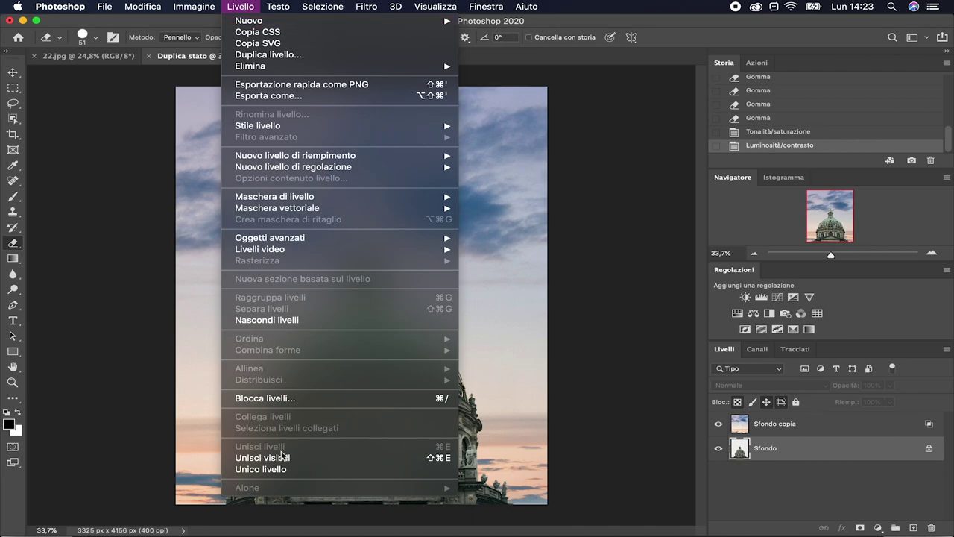
click(281, 470)
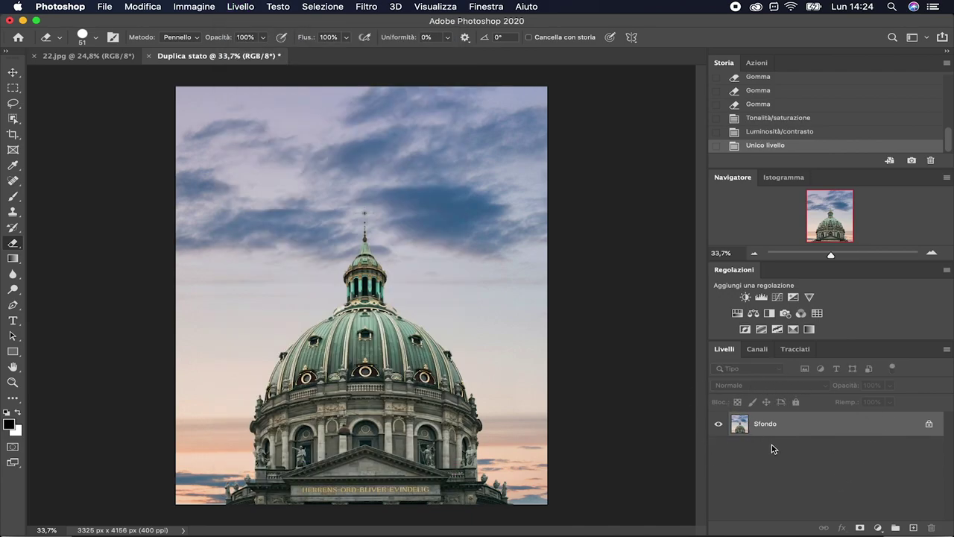